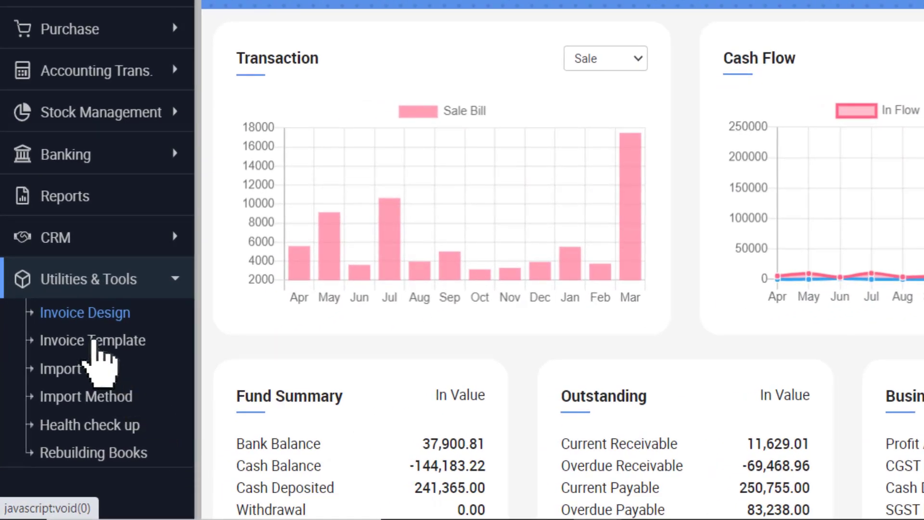
In Invoice Design, create a new report for the Sale Bill report type, name it "Tax Invoice" and save it
left_click(81, 333)
left_click(333, 142)
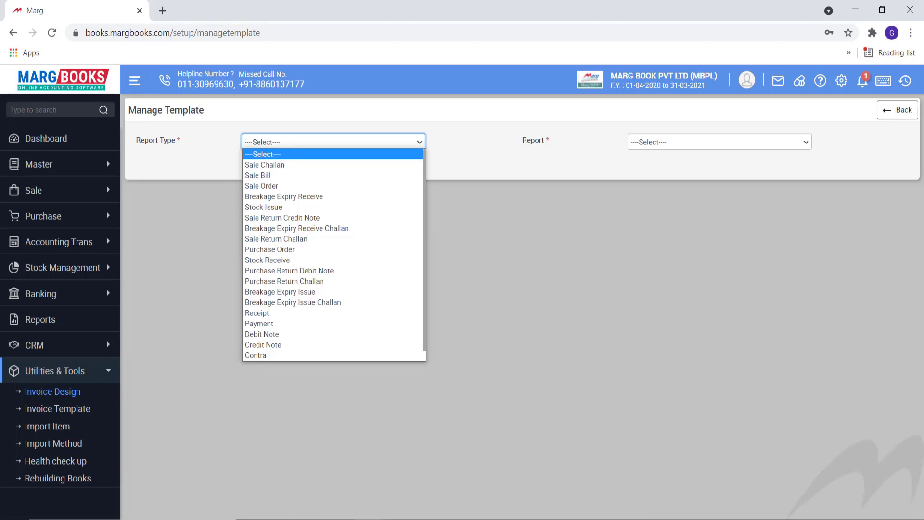
key("Down")
key("Down")
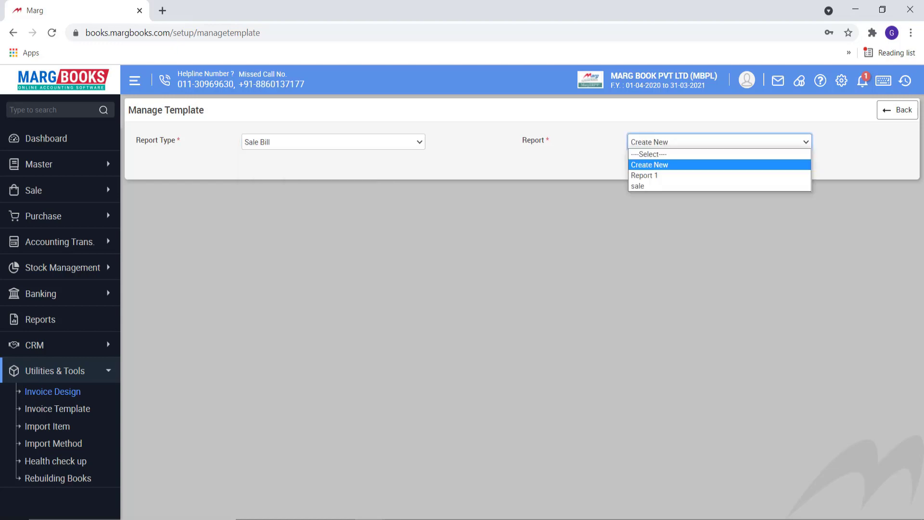
key("Return")
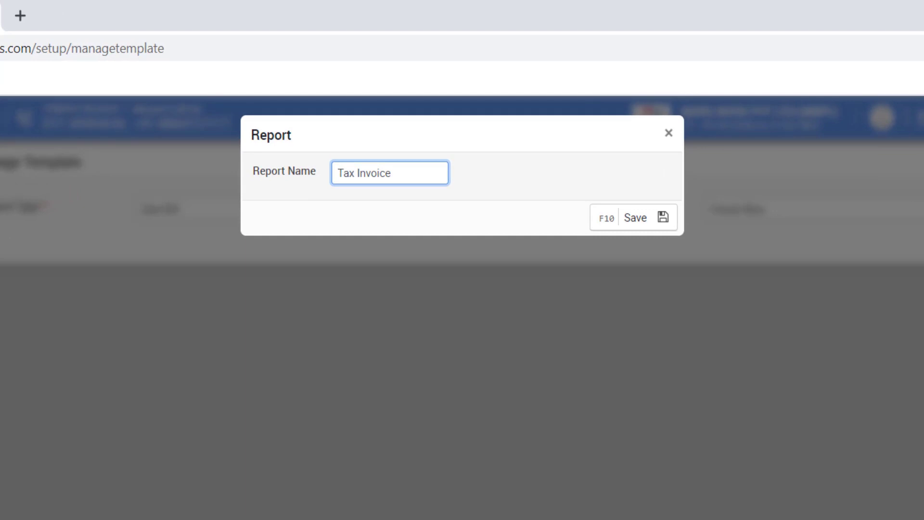
key("Tab")
left_click(631, 226)
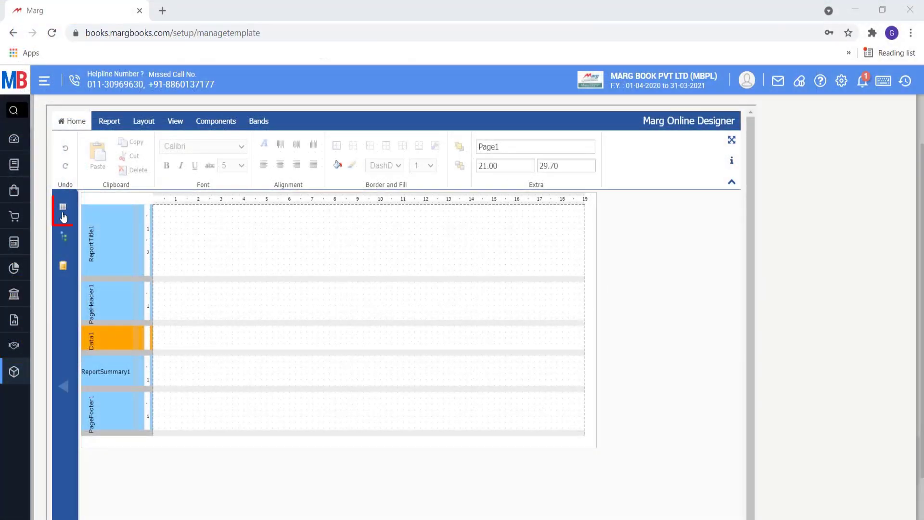
View the page's properties and then the report tree, selecting the Data1 band in the tree
left_click(63, 214)
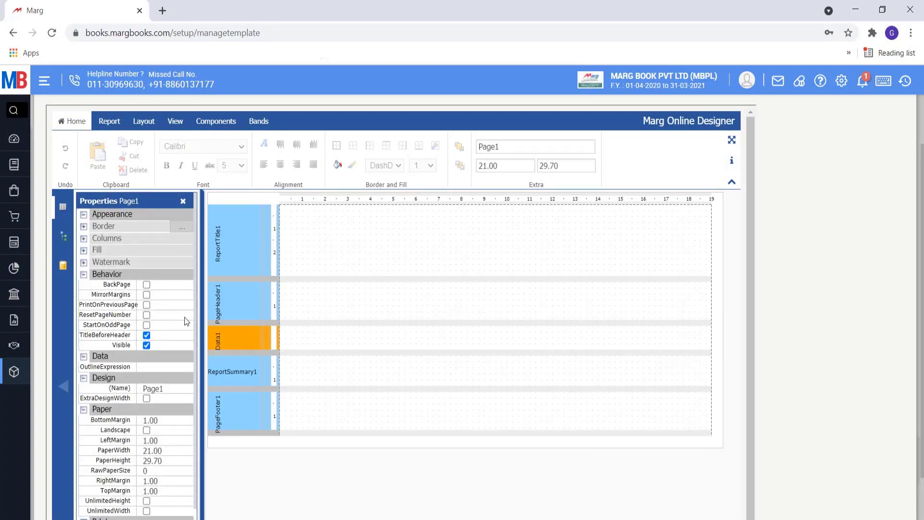
left_click(183, 201)
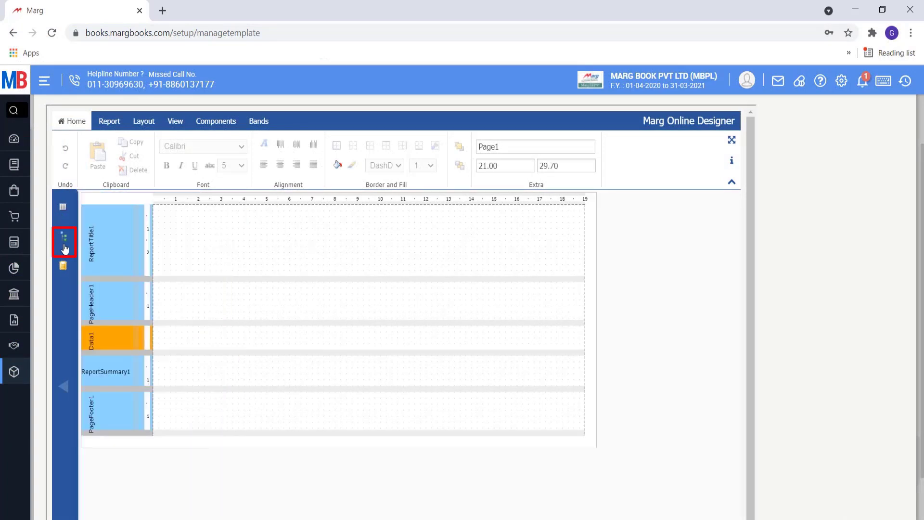
left_click(64, 236)
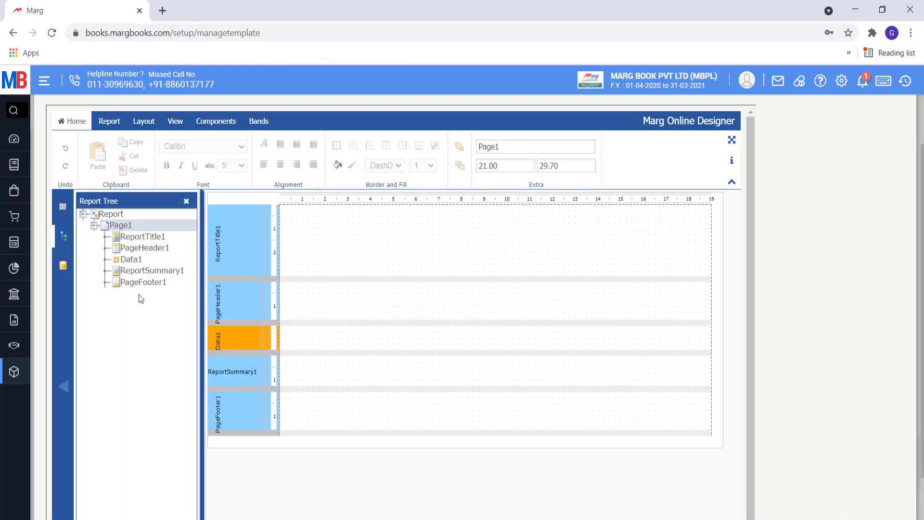
left_click(131, 259)
left_click(187, 203)
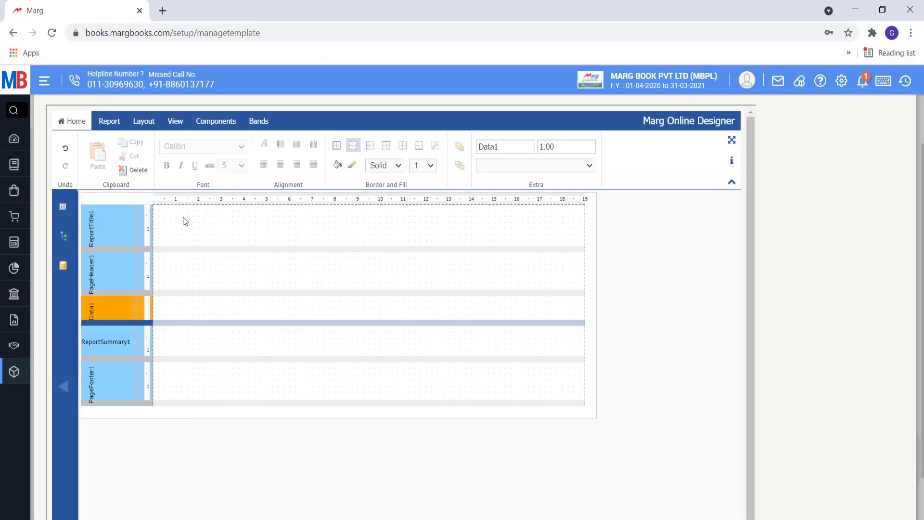
Examine the available fields of the CompanyData, PartyData and HeaderData data sources
left_click(63, 266)
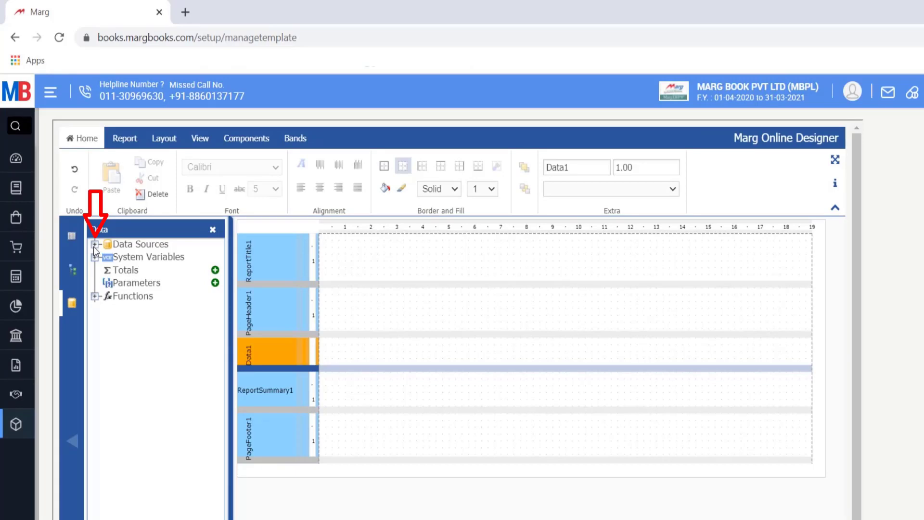
left_click(95, 244)
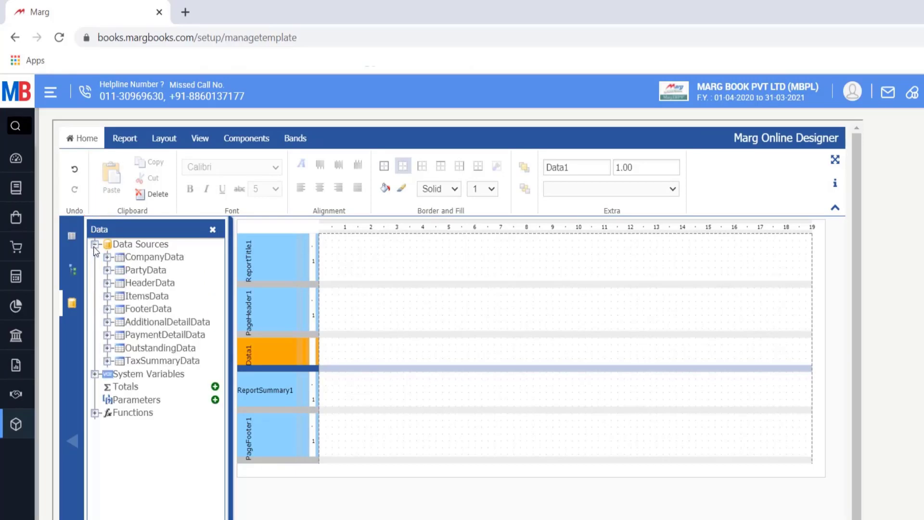
left_click(108, 258)
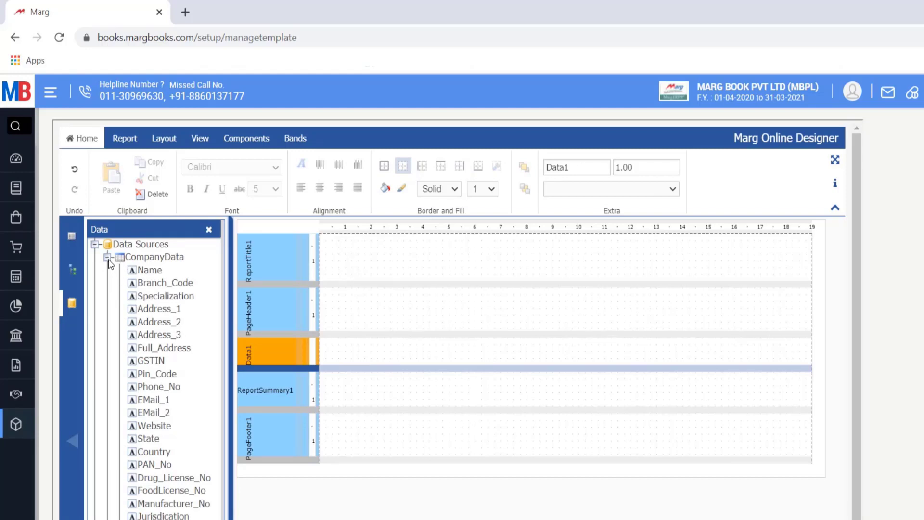
left_click(108, 258)
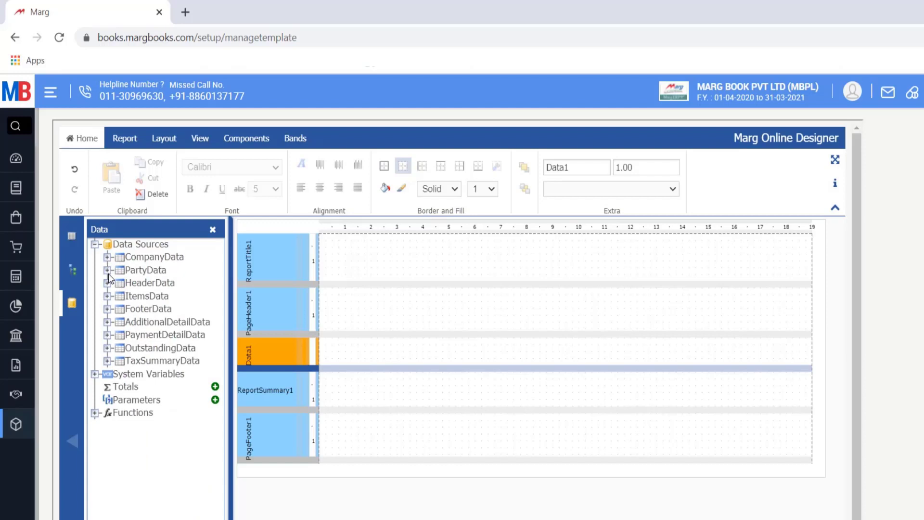
left_click(108, 271)
left_click_drag(221, 298, 225, 400)
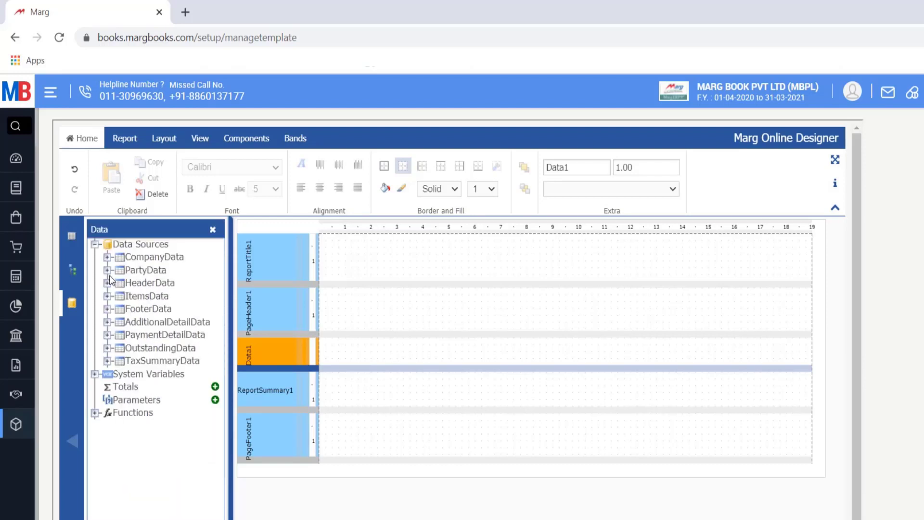
left_click(107, 284)
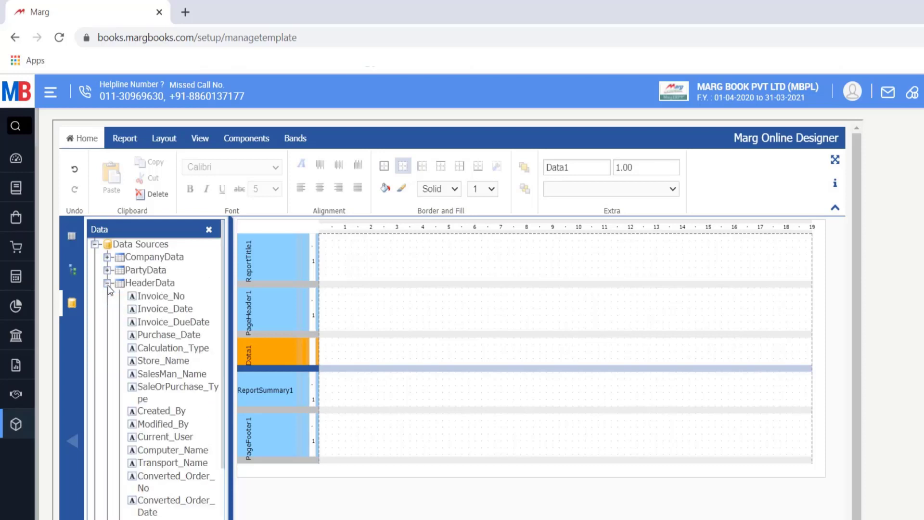
left_click_drag(224, 310, 227, 461)
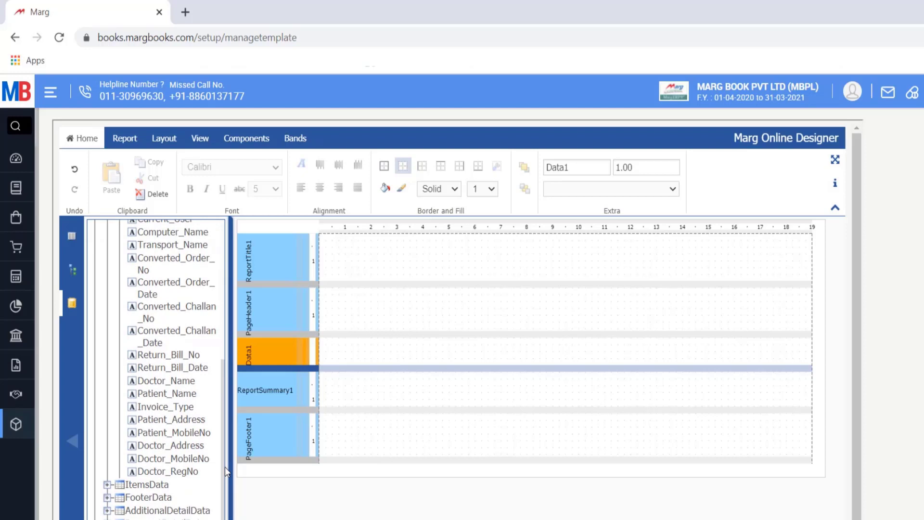
left_click_drag(225, 468, 233, 298)
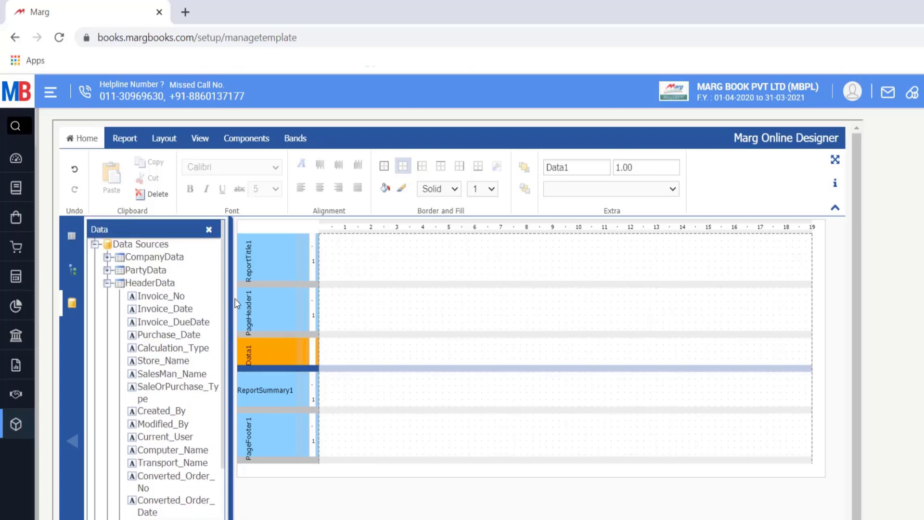
left_click(107, 284)
Examine the fields of the ItemsData and FooterData data sources
left_click(107, 296)
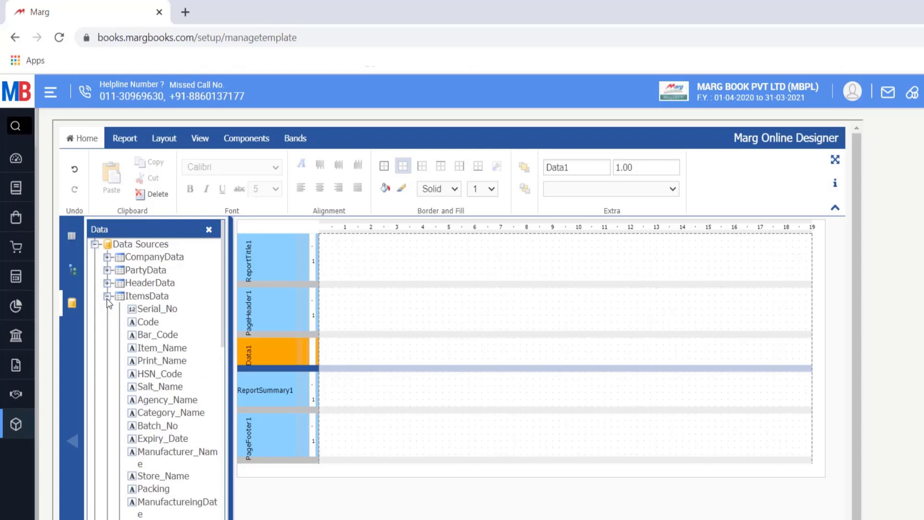
mouse_move(223, 321)
left_mouse_down()
mouse_move(223, 422)
mouse_move(232, 319)
left_mouse_up()
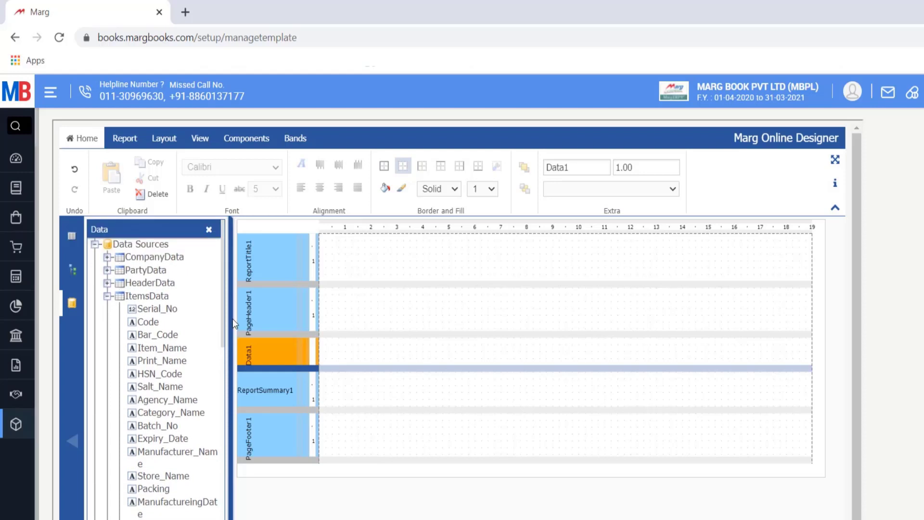
left_click(108, 298)
left_click(108, 310)
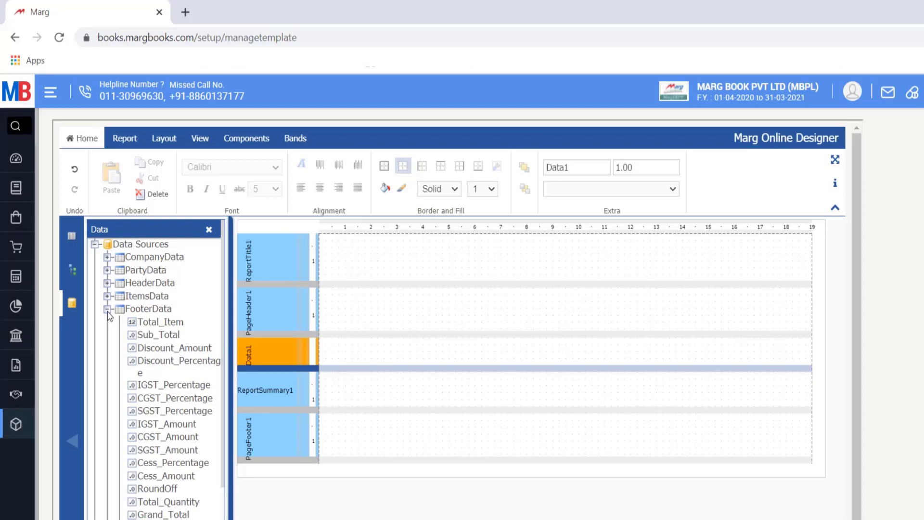
left_click(107, 310)
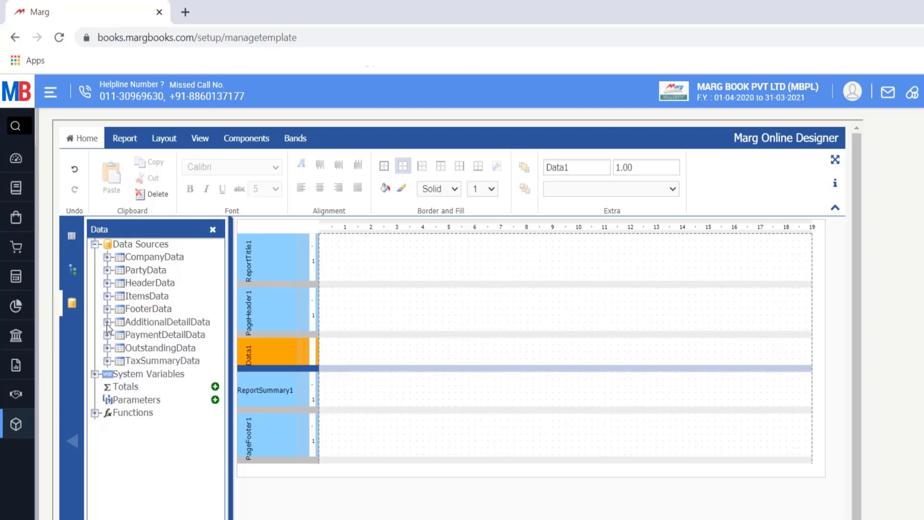
Examine the fields of the AdditionalDetailData, PaymentDetailData, OutstandingData and TaxSummaryData data sources
left_click(108, 323)
left_click(107, 322)
left_click(108, 334)
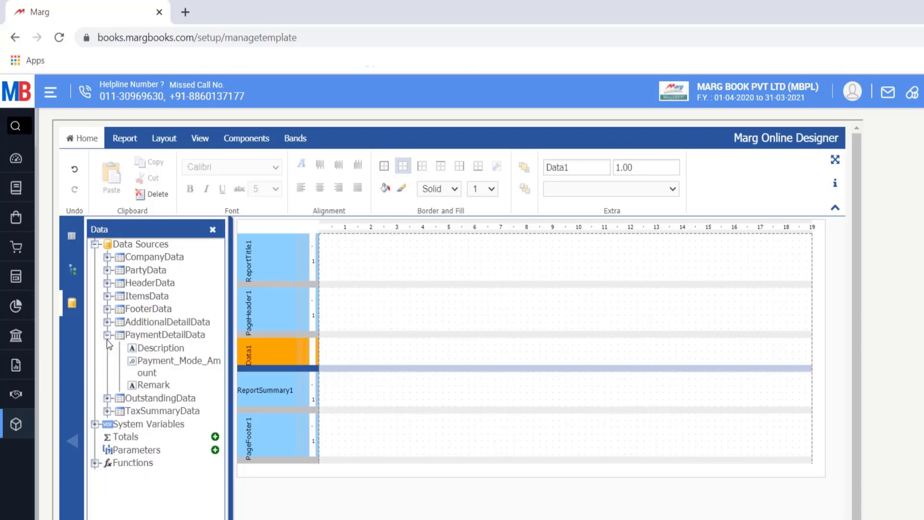
left_click(107, 334)
left_click(107, 347)
left_click(107, 347)
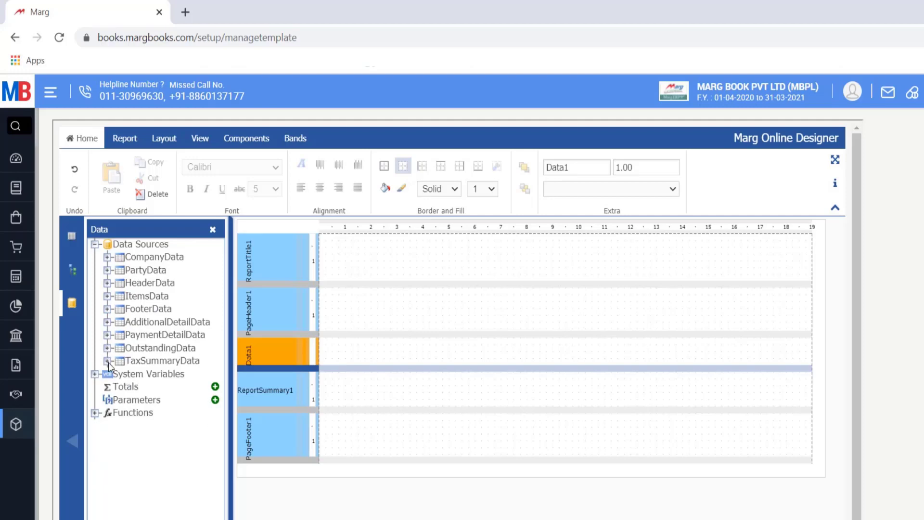
left_click(107, 360)
left_click(107, 360)
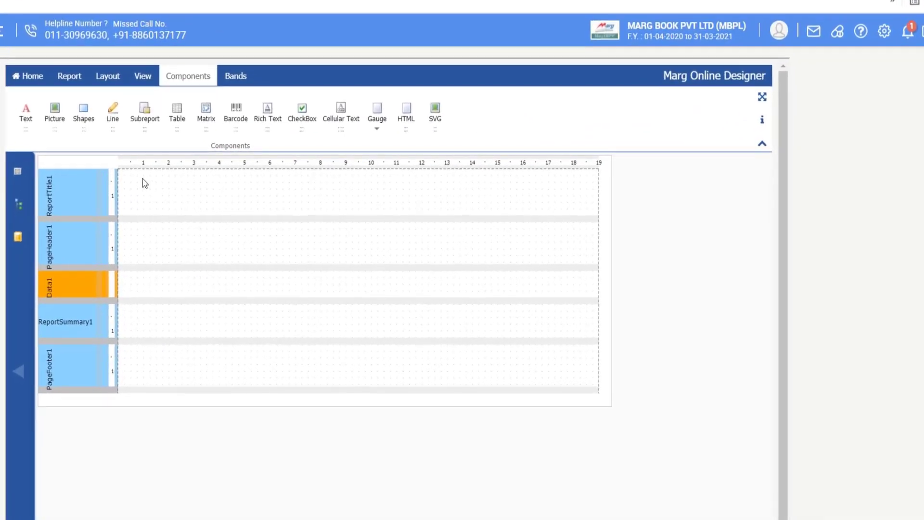
Add a text component to the ReportTitle1 band and set its content to "SALE BILL"
left_click_drag(25, 118, 295, 188)
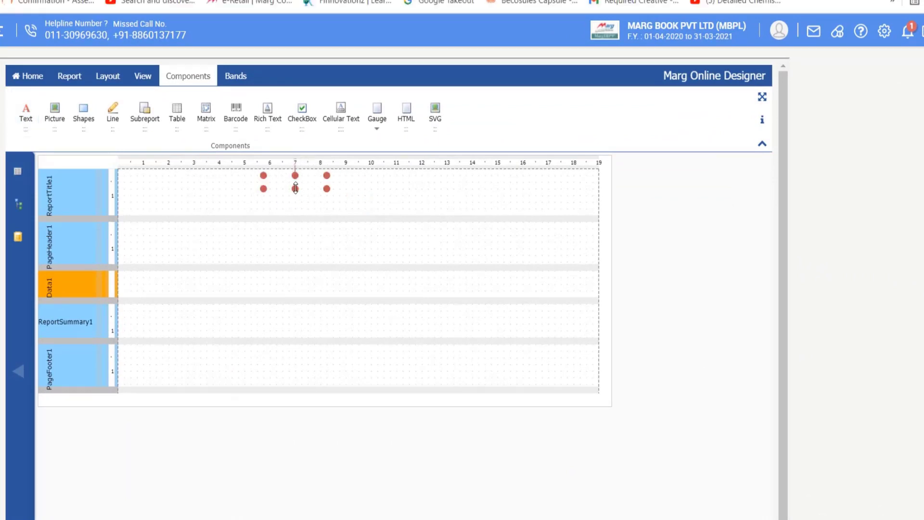
double_click(296, 187)
type("SALE BILL")
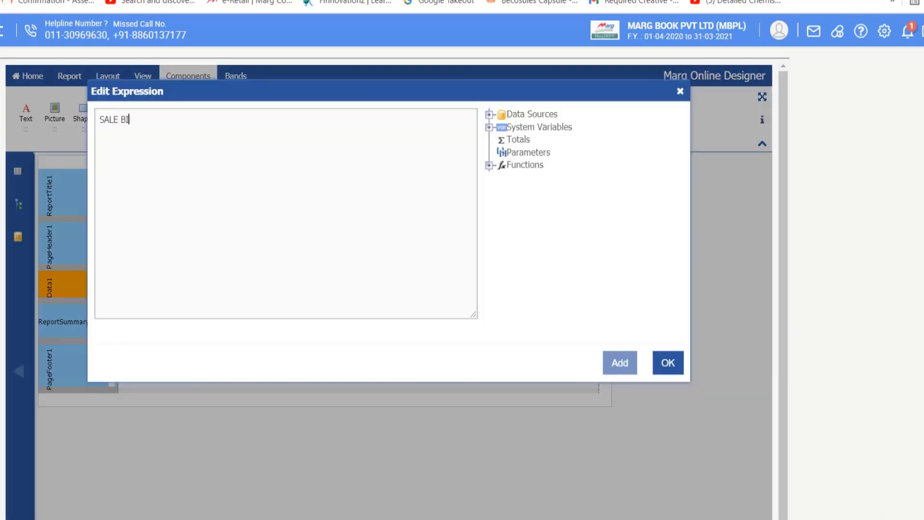
left_click(668, 363)
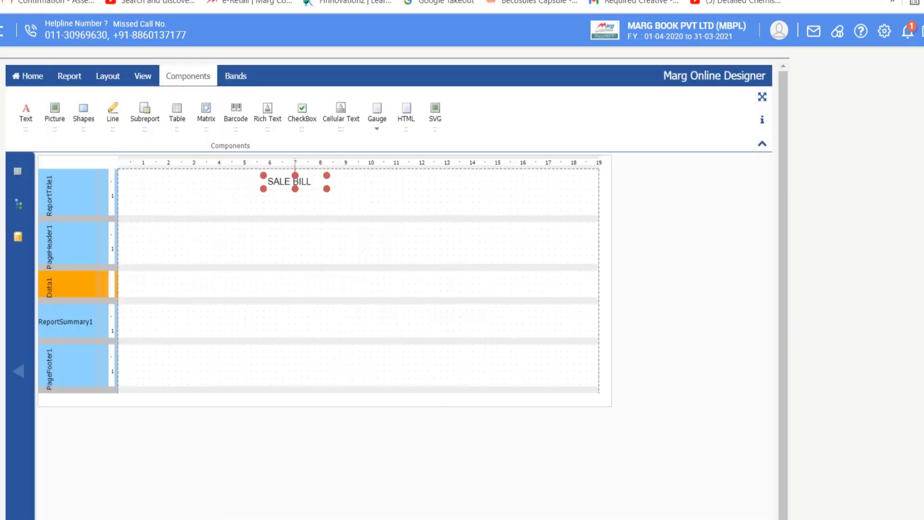
Move the SALE BILL text along the upper part of the ReportTitle1 band until it is centred at about 9 cm on the ruler
left_click_drag(301, 181, 338, 181)
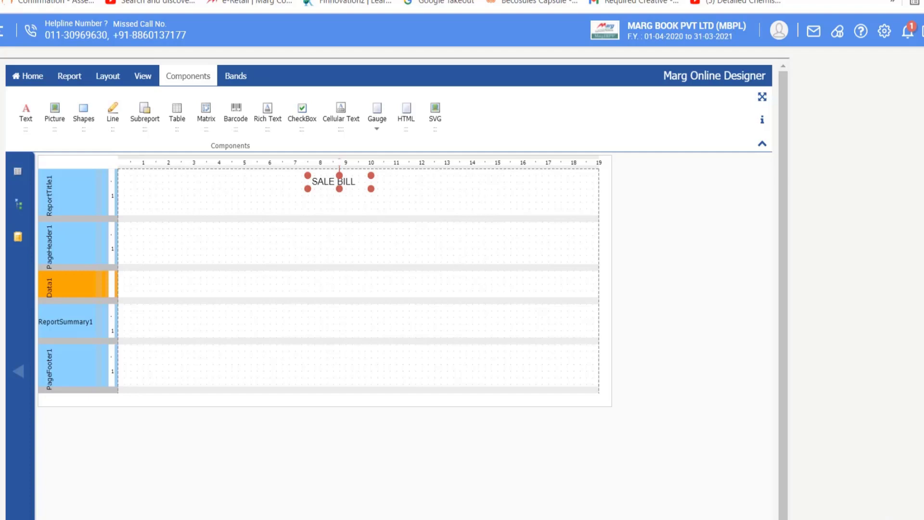
key("ctrl+alt+Left")
key("ctrl+alt+Left")
key("ctrl+alt+Left")
key("ctrl+alt+Left")
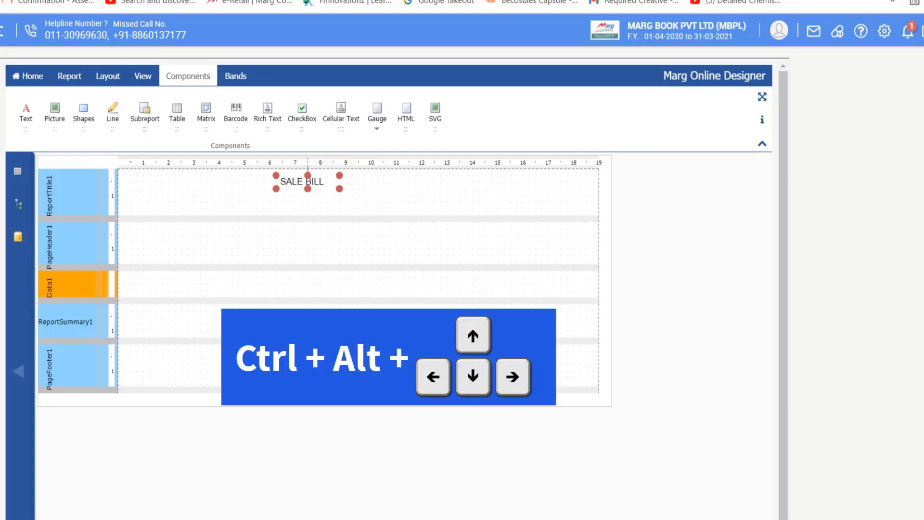
key("ctrl+alt+Down")
key("ctrl+alt+Right")
key("ctrl+alt+Up")
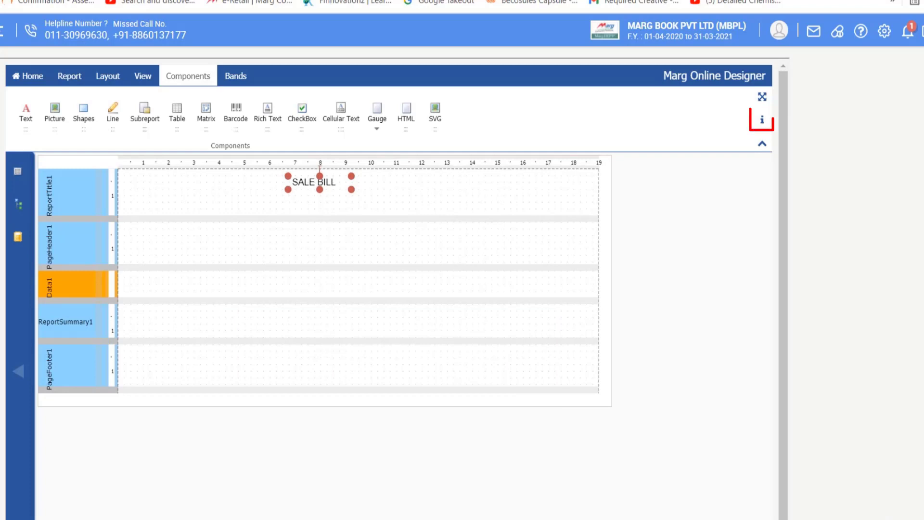
key("ctrl+alt+Right")
key("ctrl+alt+Right")
key("ctrl+alt+Right")
key("ctrl+alt+Right")
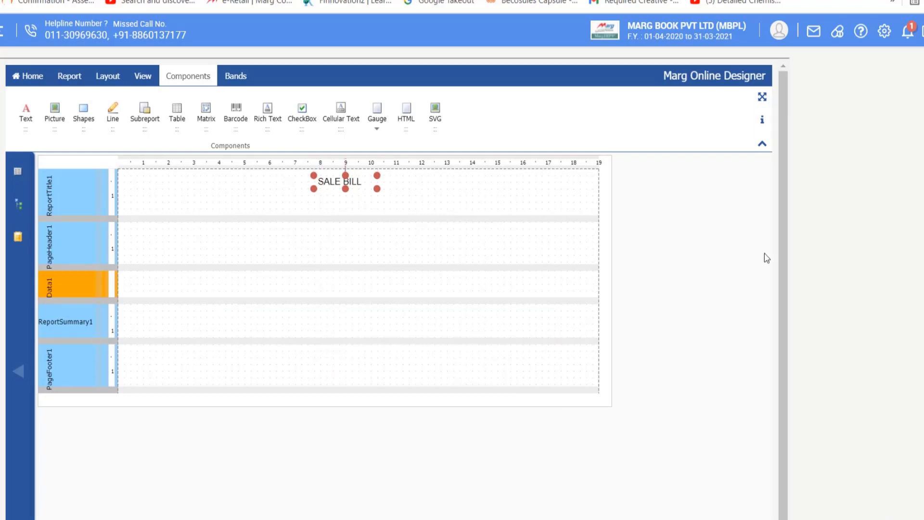
View the designer's information window and close it
left_click(762, 119)
left_click(681, 91)
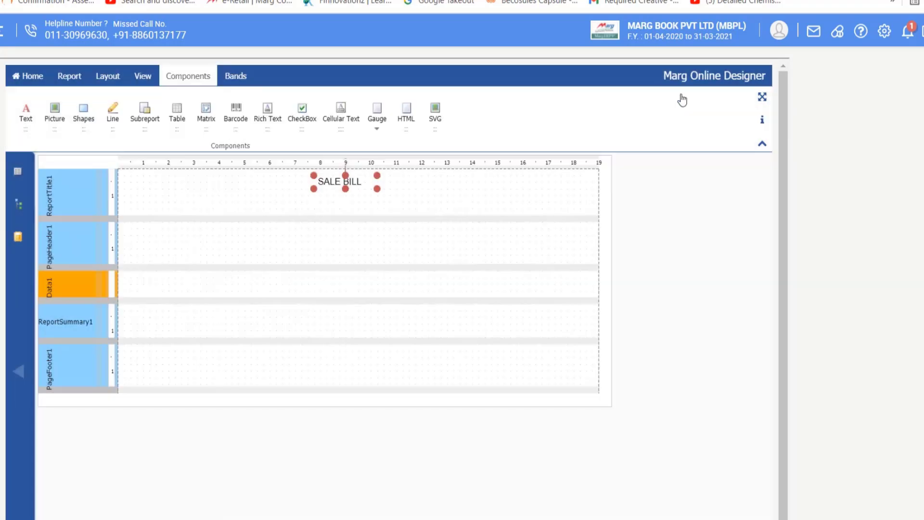
Make the SALE BILL text bold and set its font size to 13
left_click(37, 79)
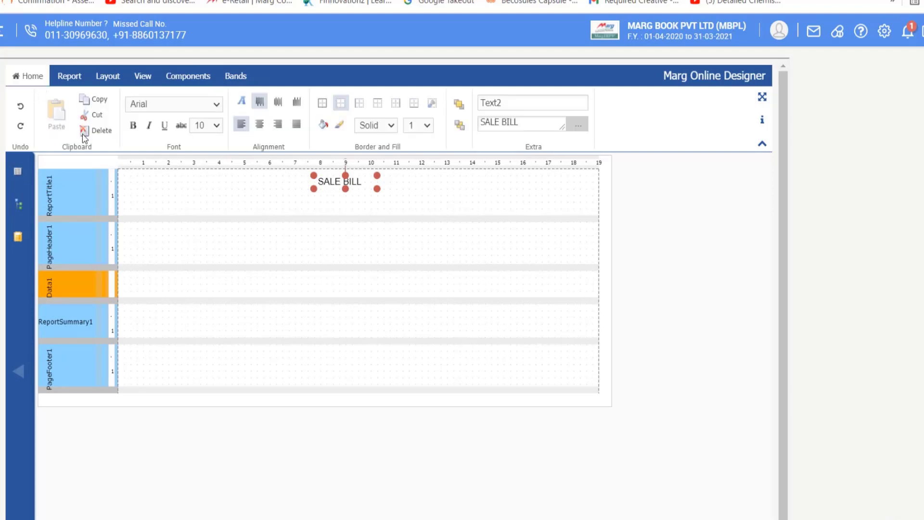
left_click(133, 125)
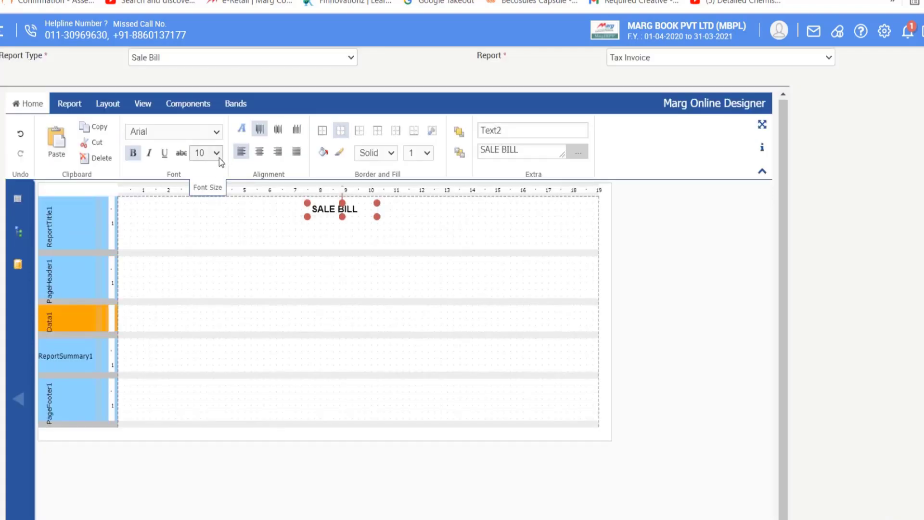
left_click(216, 152)
left_click(205, 250)
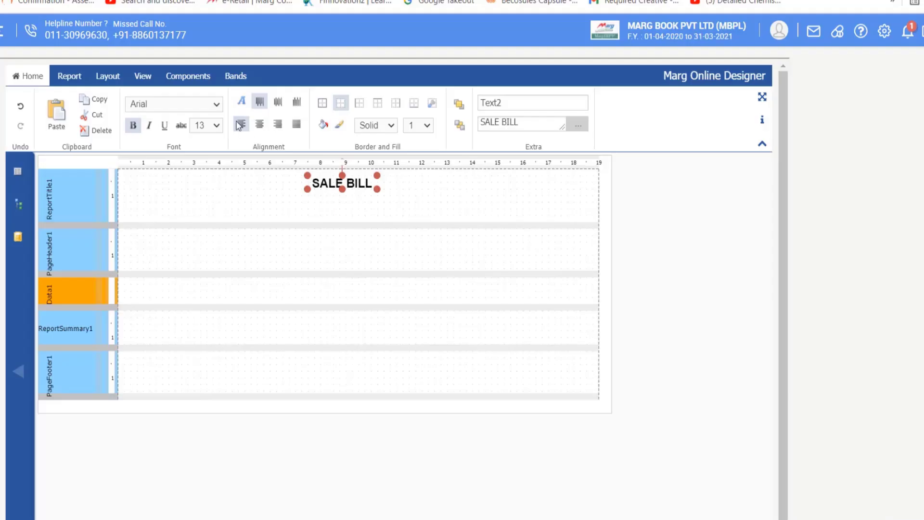
Insert a rectangle shape about 2.5 cm wide at the left margin of the ReportTitle1 band and select it
left_click(202, 79)
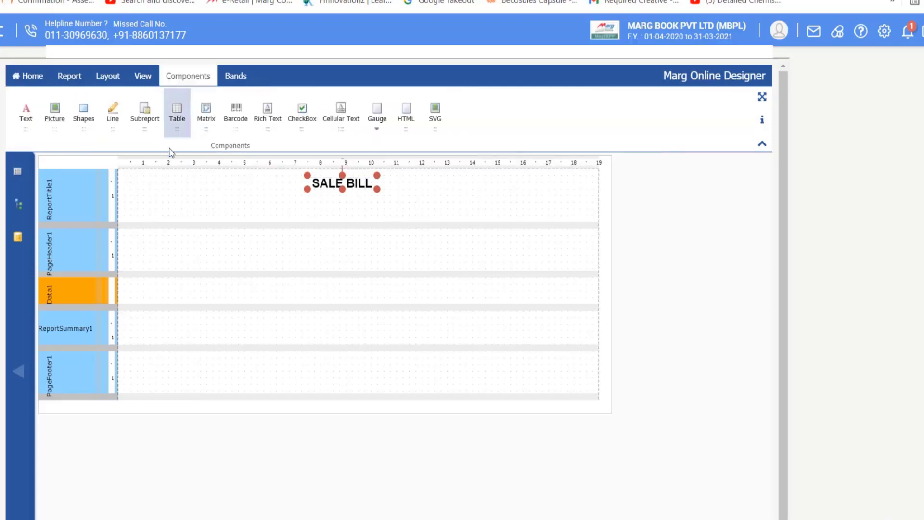
left_click(83, 113)
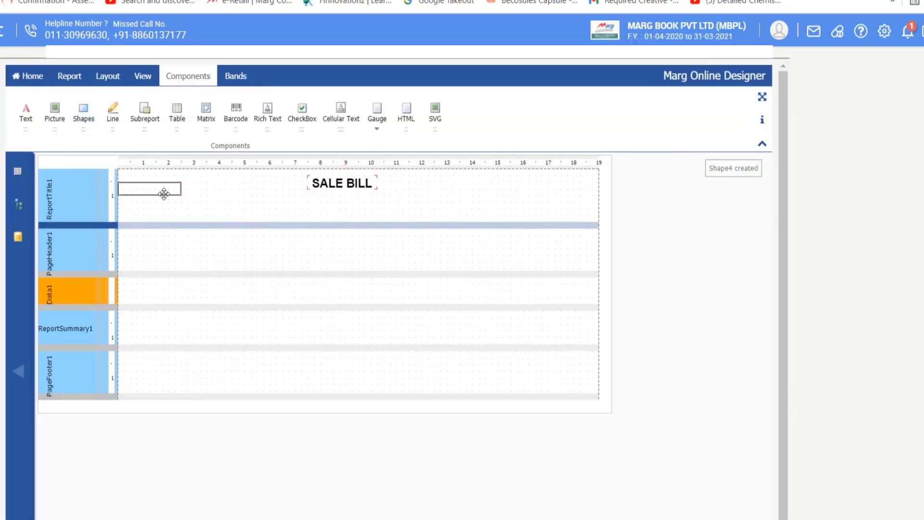
left_click(164, 192)
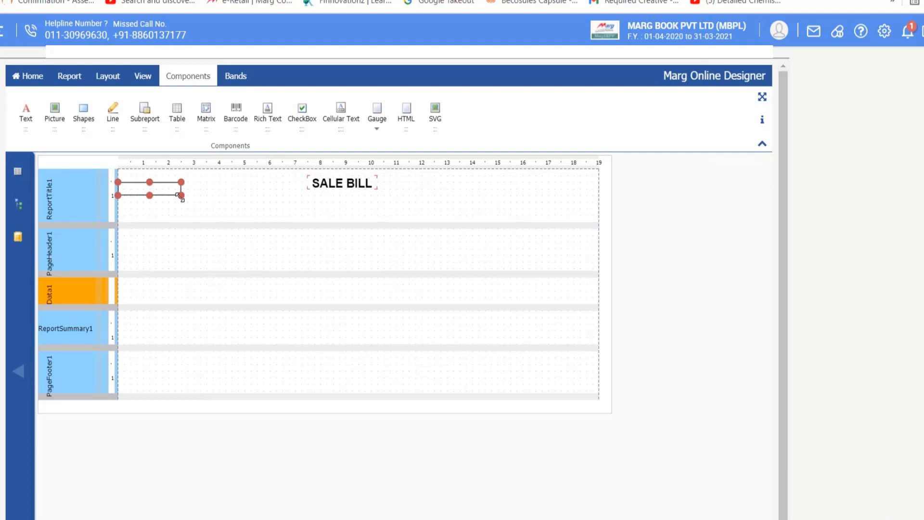
Stretch the rectangle behind SALE BILL to the full 19 cm band width and fill it with light cyan
left_click_drag(181, 195, 598, 196)
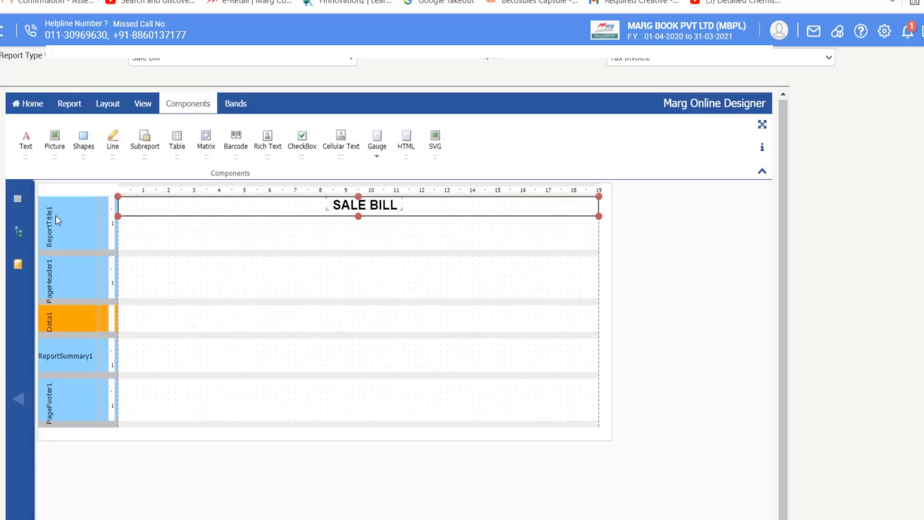
left_click(18, 210)
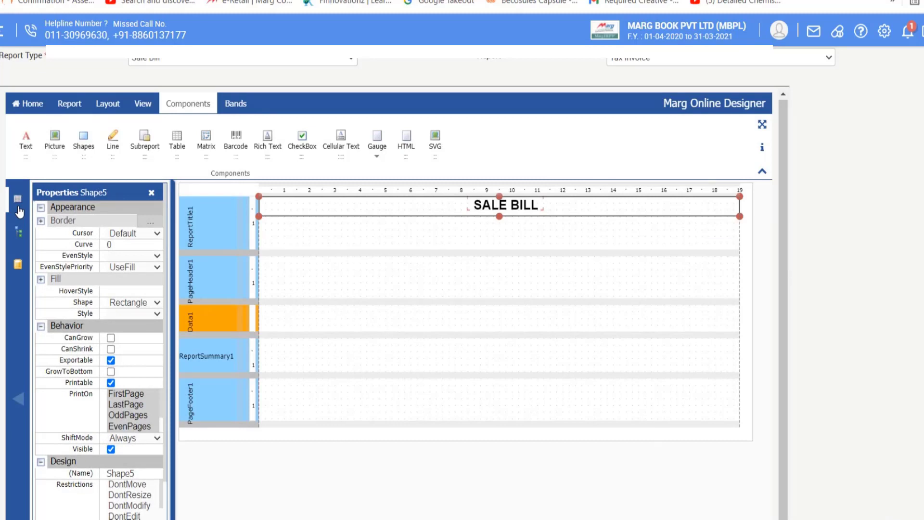
left_click(41, 279)
left_click(130, 296)
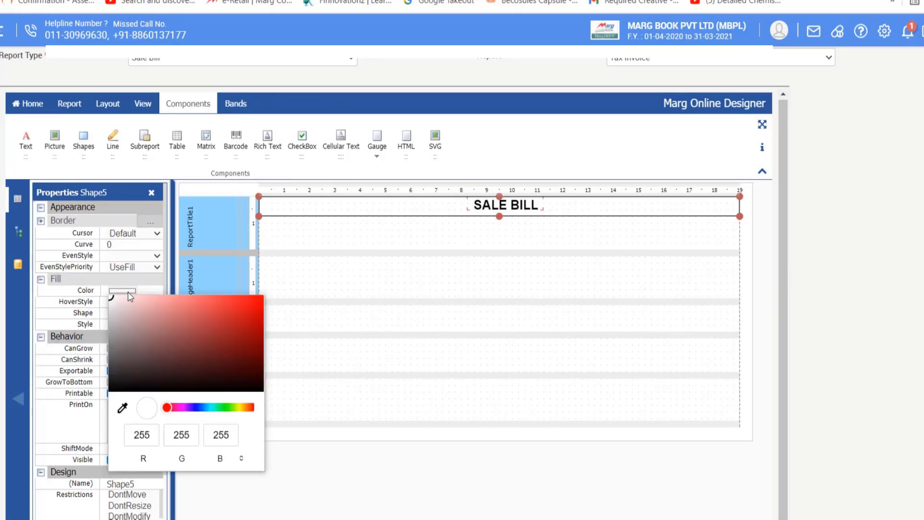
left_click(210, 406)
left_click(146, 301)
left_click(299, 226)
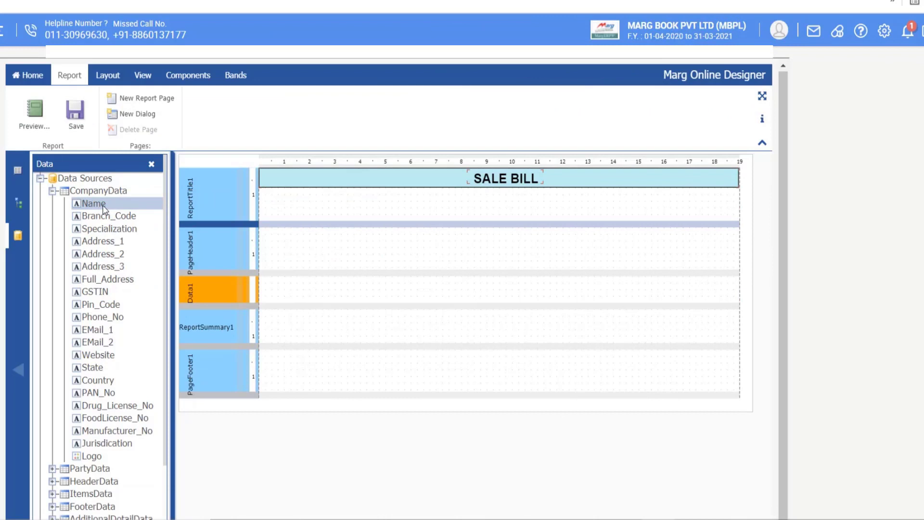
Place the CompanyData Name field below the SALE BILL bar and nudge it to about 0.6 cm from the left margin
left_click_drag(104, 207, 301, 217)
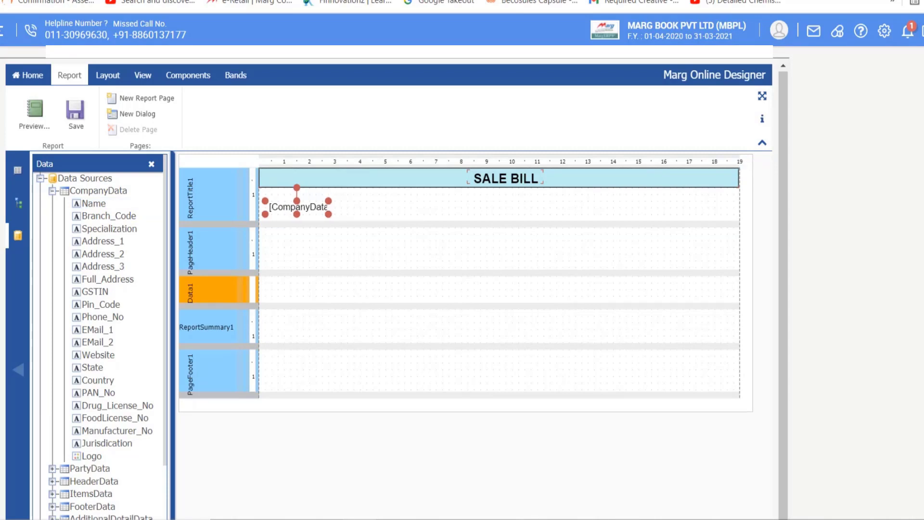
key("Up")
key("Down")
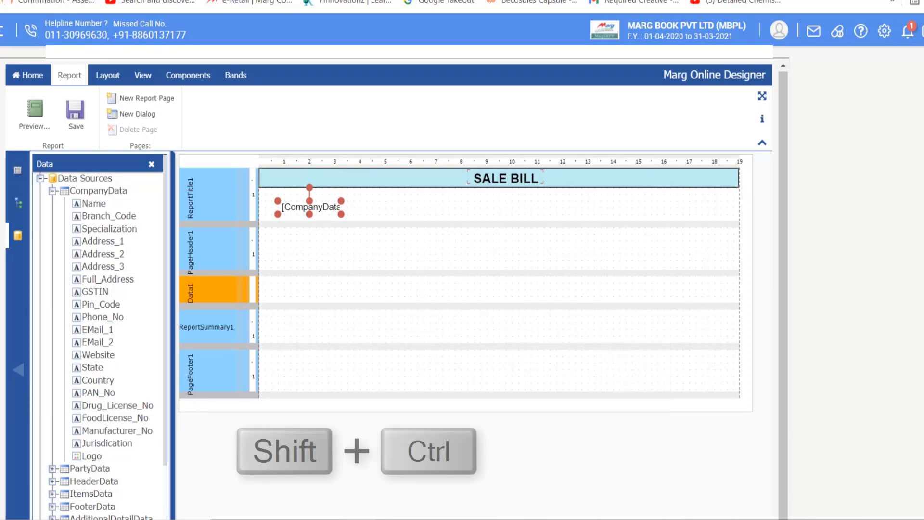
key("Left")
key("ctrl+shift+Left")
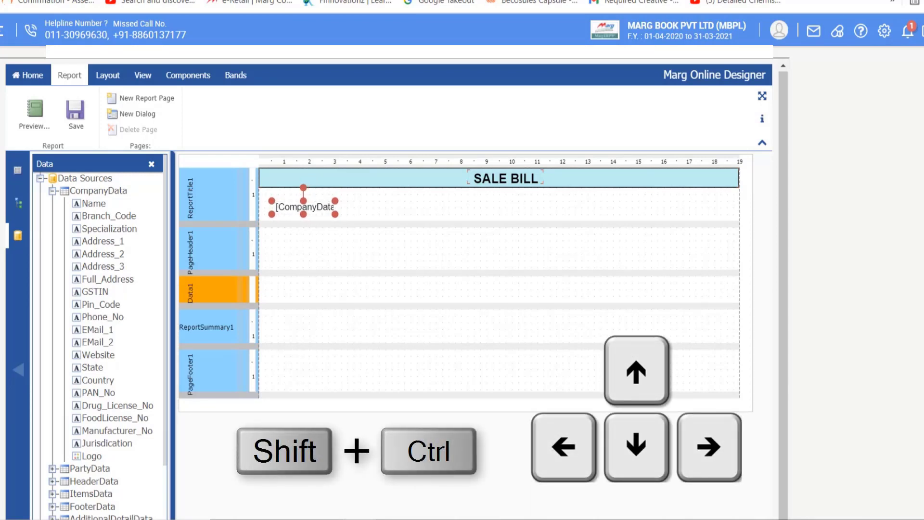
key("ctrl+shift+Right")
key("ctrl+shift+Right")
key("ctrl+shift+Left")
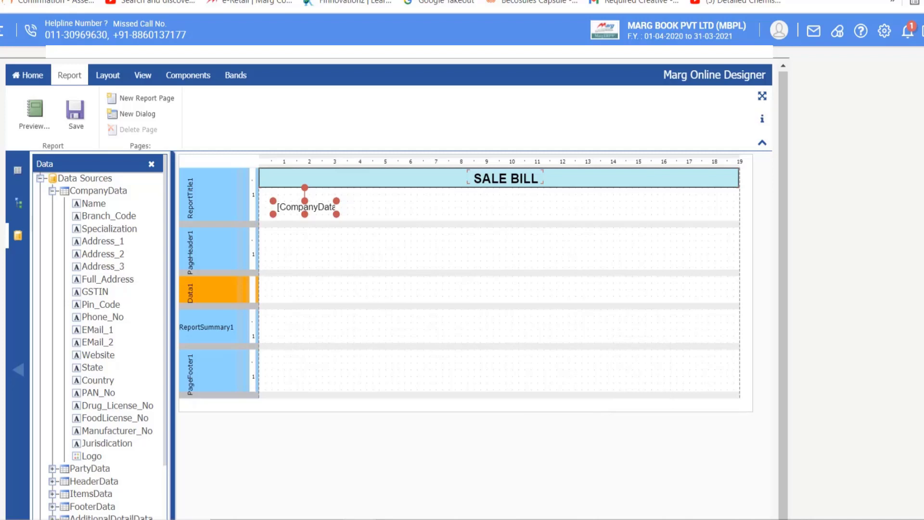
Widen the company name field and add the CompanyData Address_1 field in the ReportTitle1 band
left_click_drag(337, 213, 375, 214)
left_click(385, 245)
left_click_drag(99, 241, 380, 234)
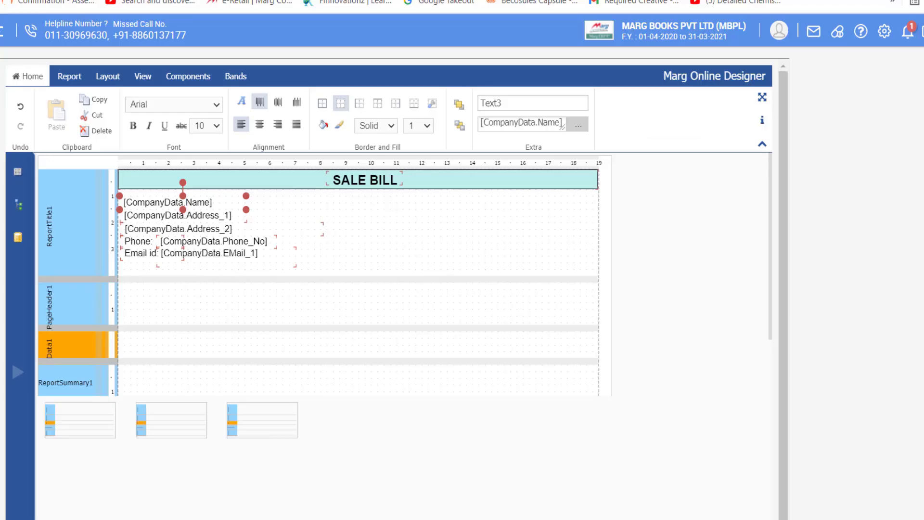
Make the CompanyData Name and Address_1 fields bold
left_click(134, 125)
left_click(178, 216)
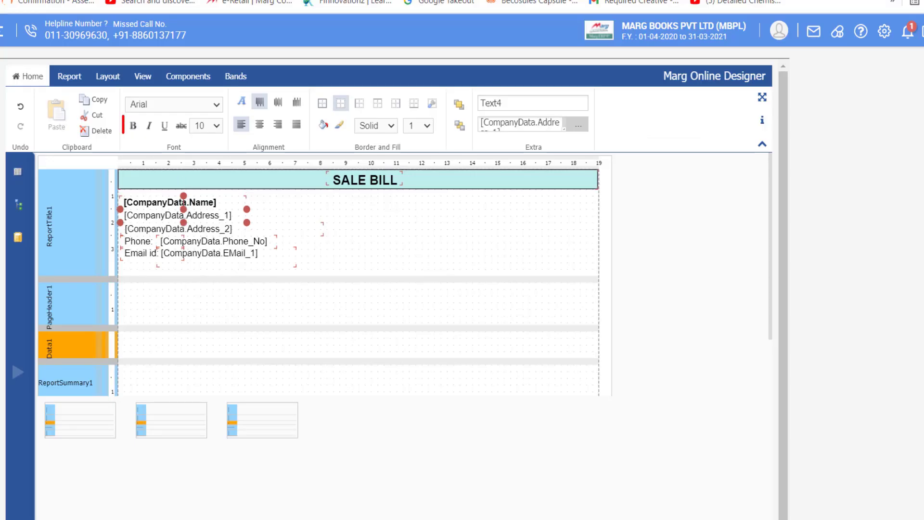
left_click(134, 126)
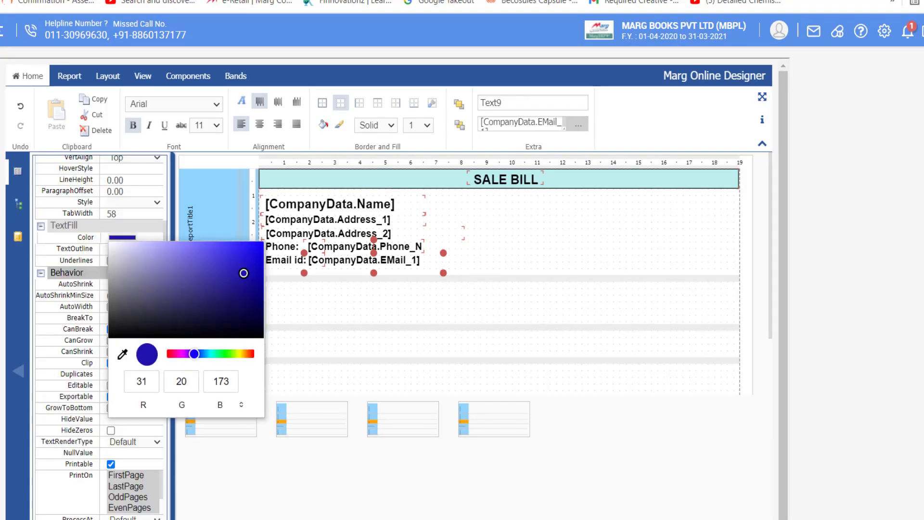
Apply the dark blue text colour RGB 31, 20, 173 to the CompanyData EMail_1 field and preview the report
key("Return")
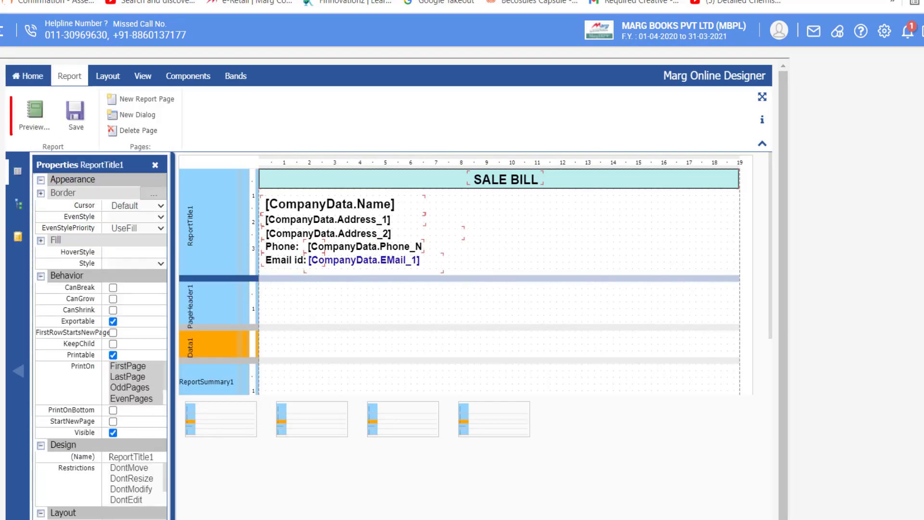
left_click(31, 117)
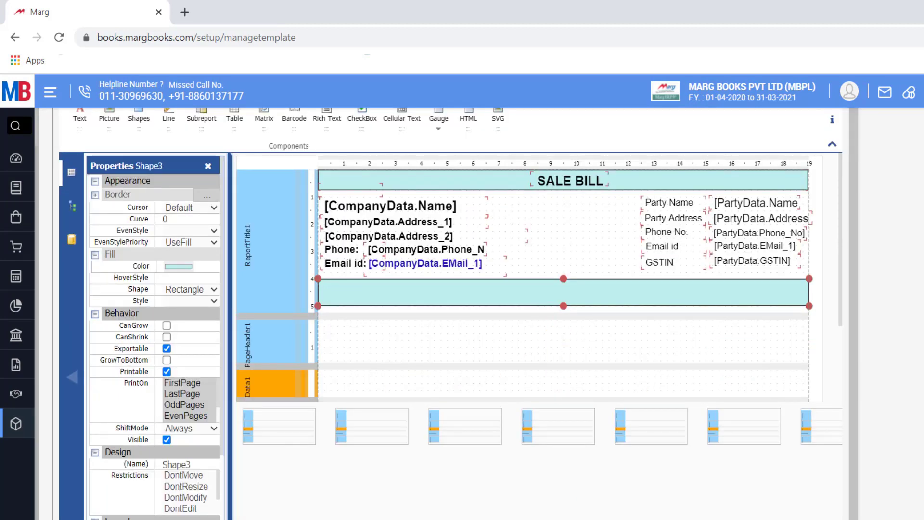
Open the object commands for the shaded rectangle beneath the company and party details
right_click(512, 294)
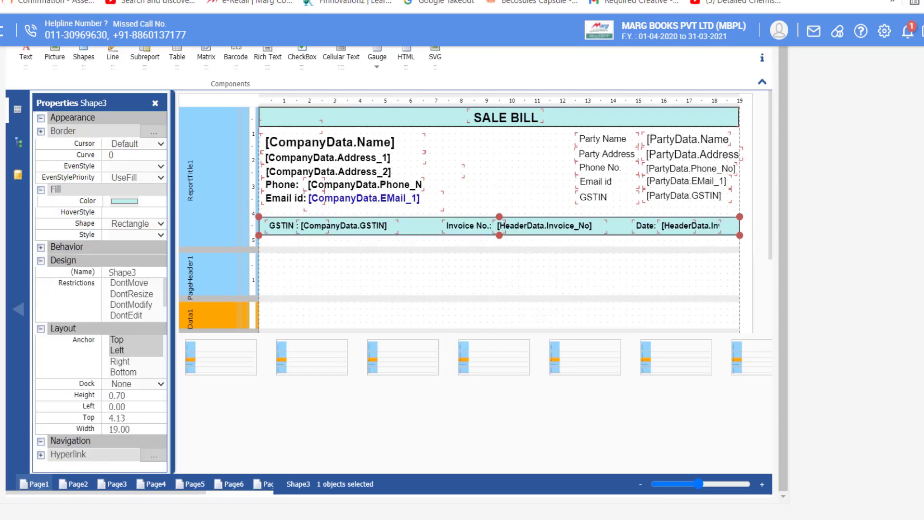
left_click(484, 440)
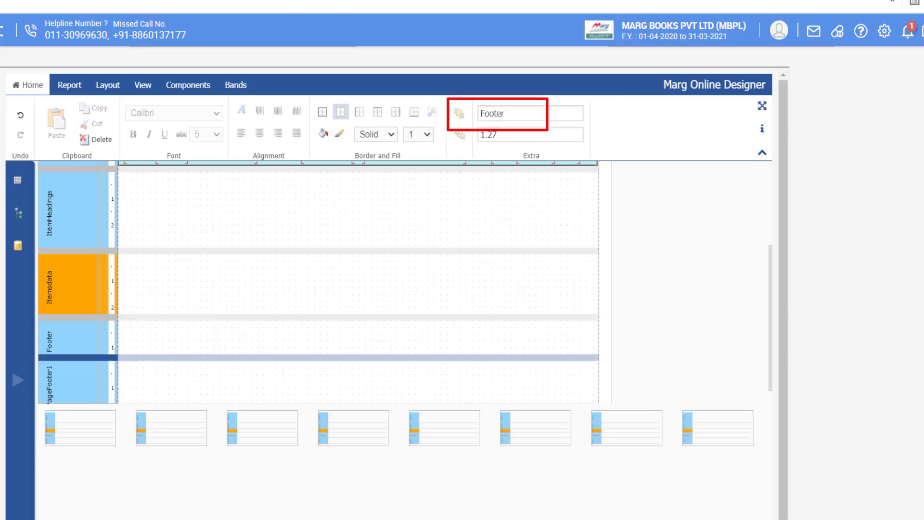
Remove the PageFooter1 band beneath the Footer band
right_click(87, 365)
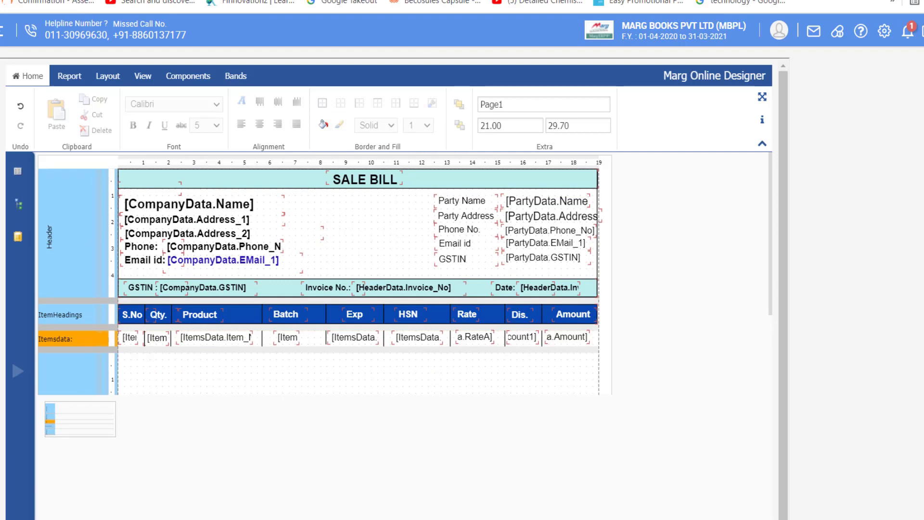
Enable AutoWidth for the item name field in the Itemsdata band and select the HSN code field
left_click(77, 340)
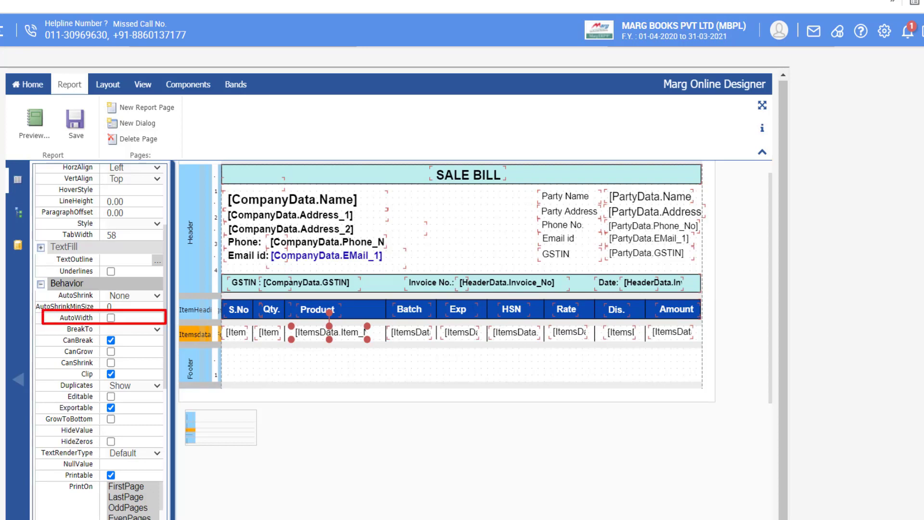
left_click(111, 318)
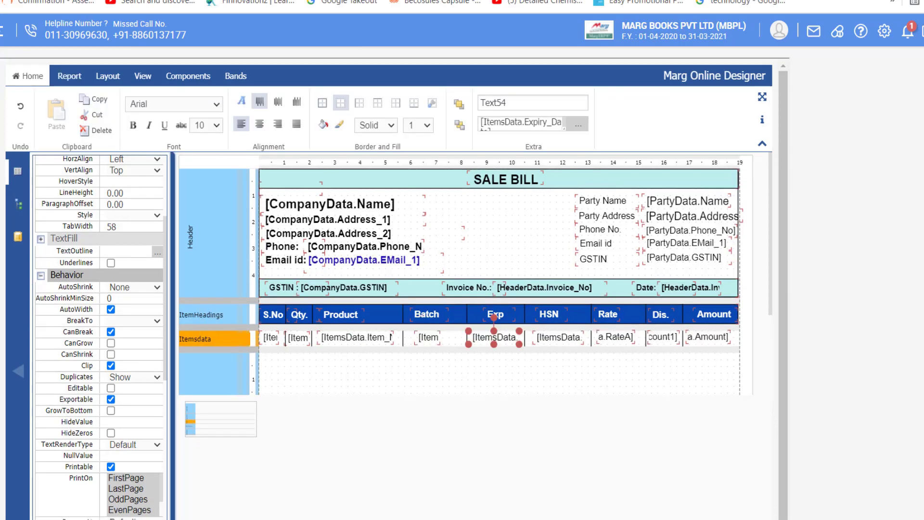
left_click(558, 337)
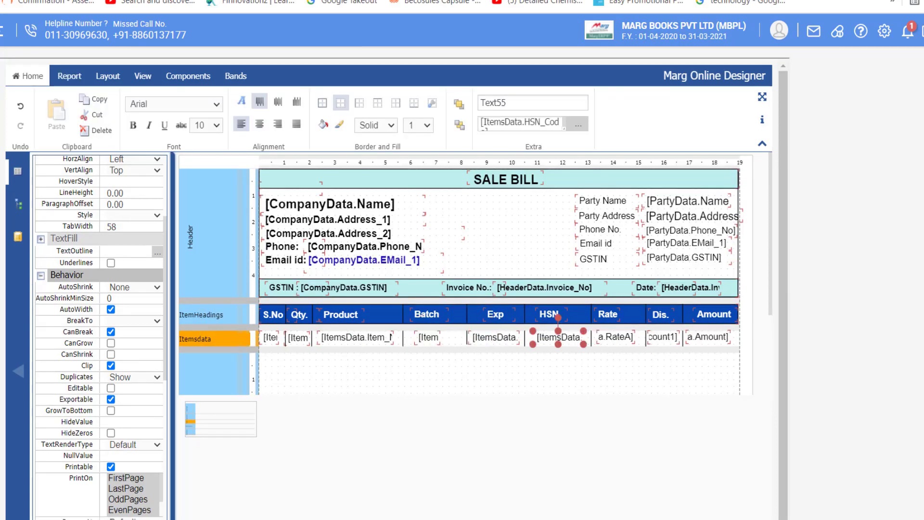